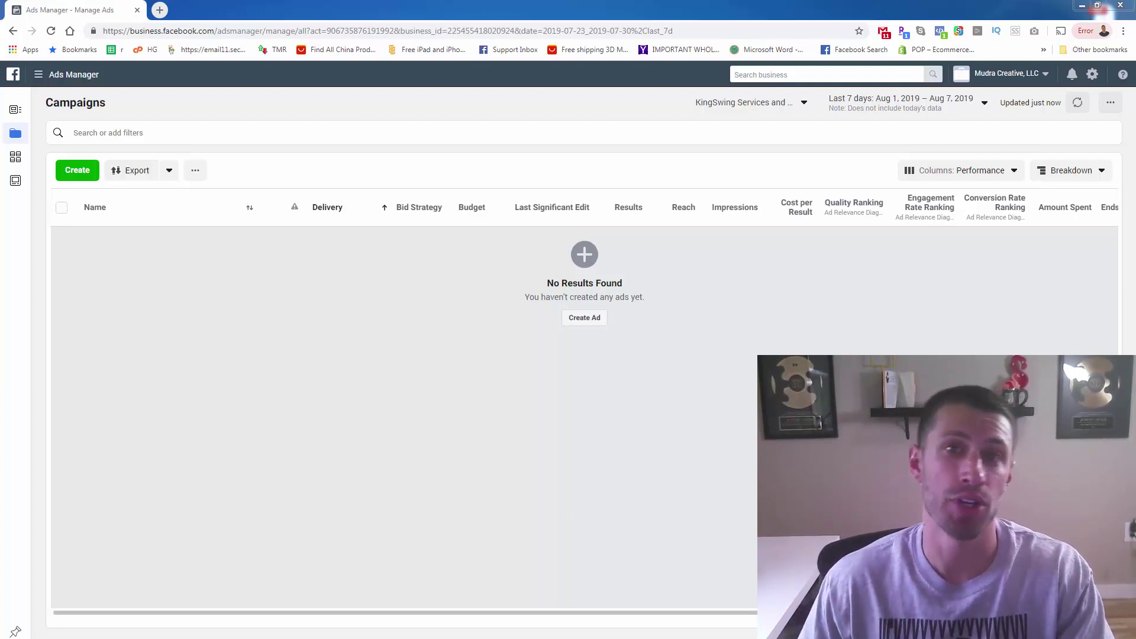
Create a new campaign with the Conversions objective and continue through the ad account setup to the ad set.
click(78, 172)
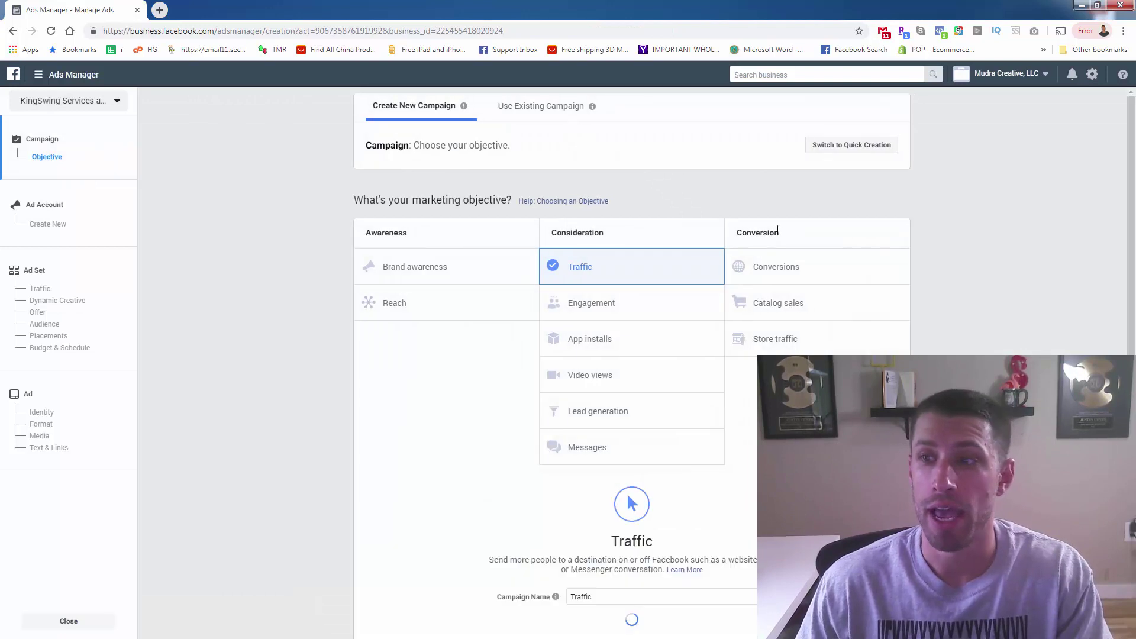
click(787, 270)
scroll(725, 261, down, 2)
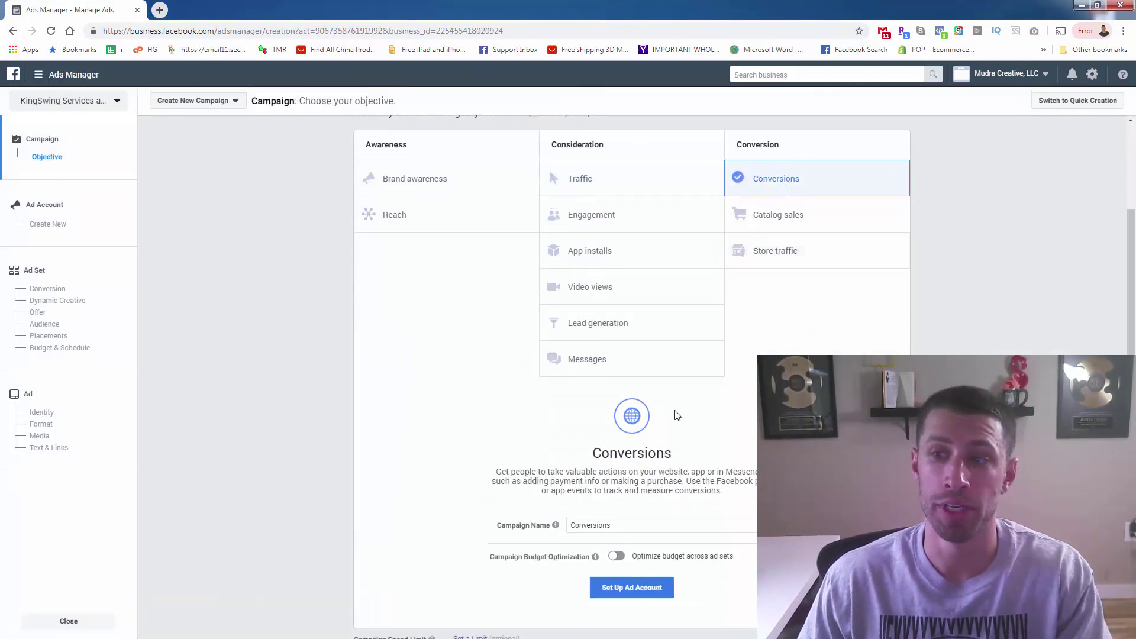
click(632, 587)
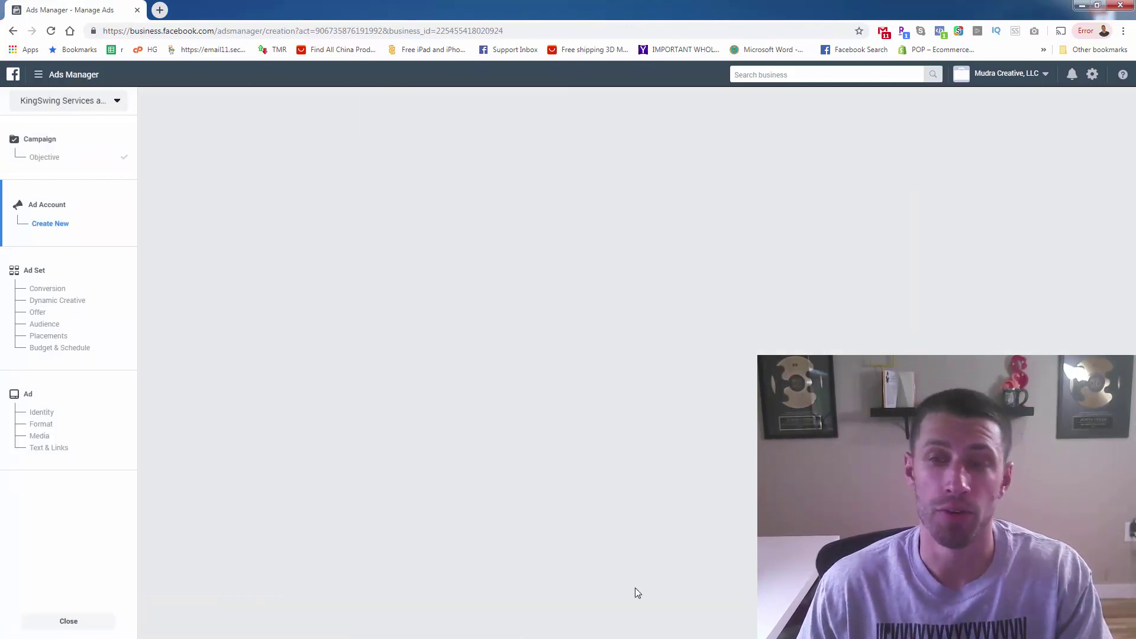
click(890, 393)
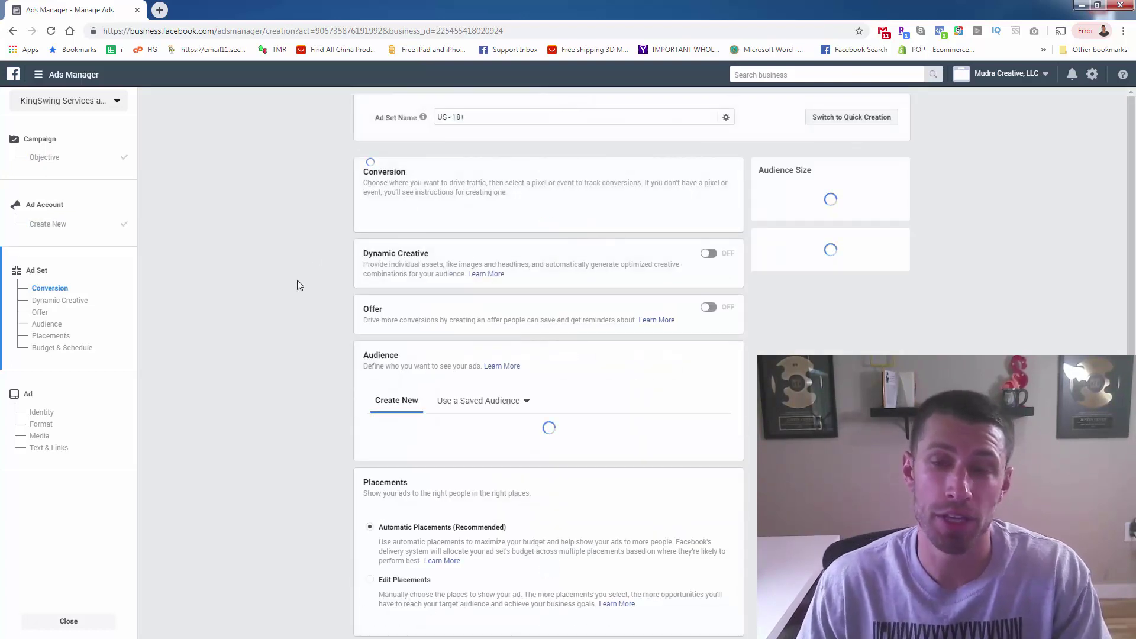
Open the audience's detailed targeting for editing and turn off the expansion of detailed targeting criteria.
scroll(292, 372, down, 5)
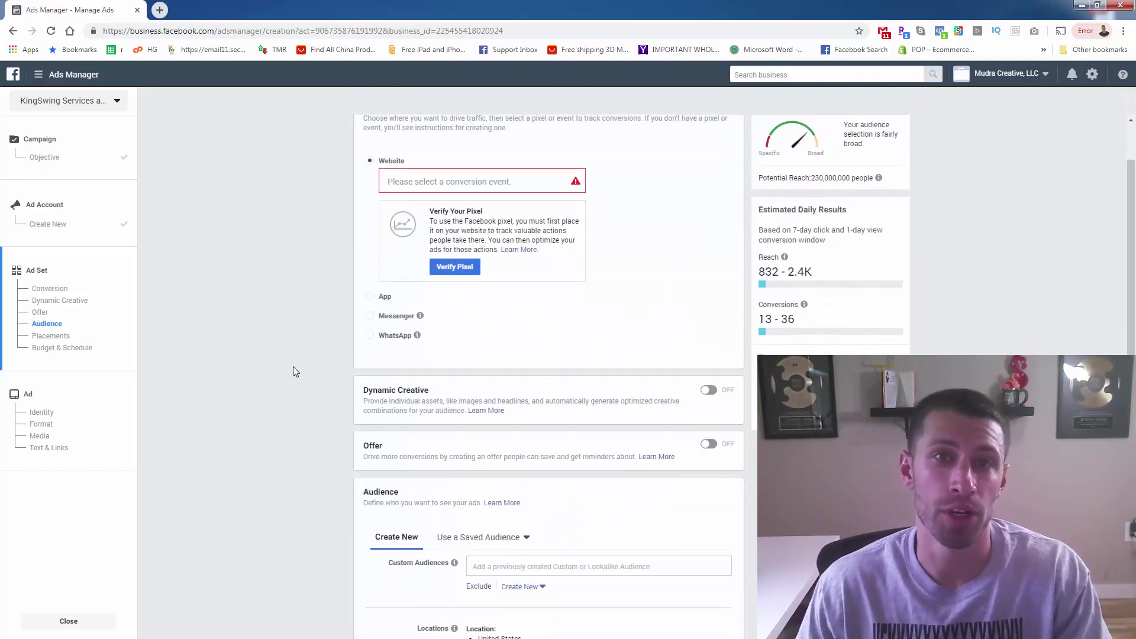
scroll(423, 419, down, 2)
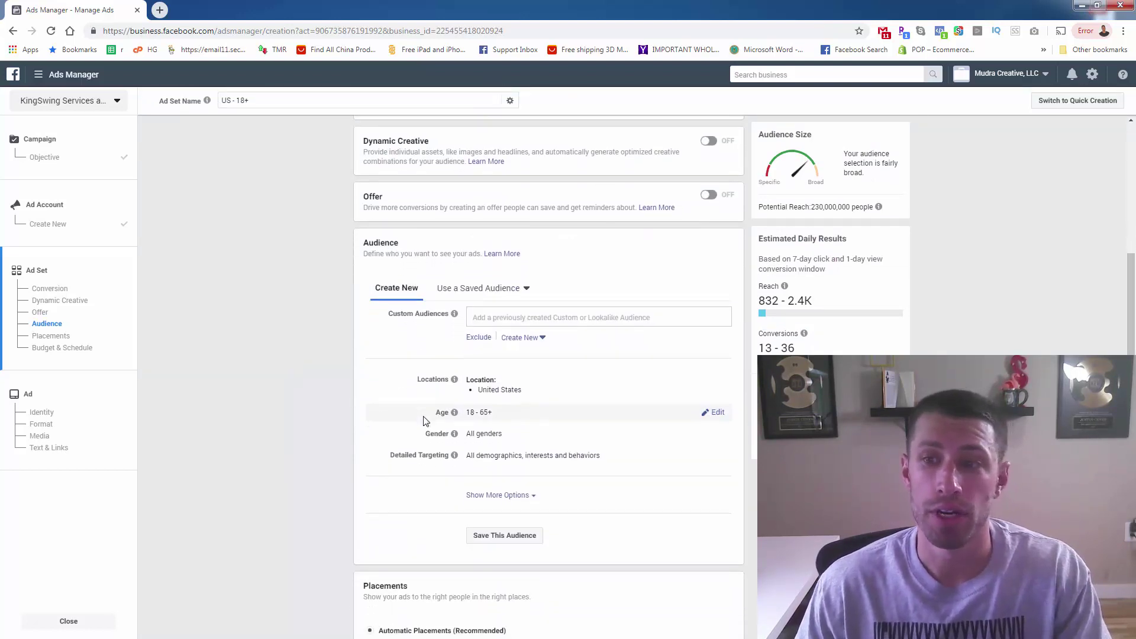
scroll(424, 422, up, 1)
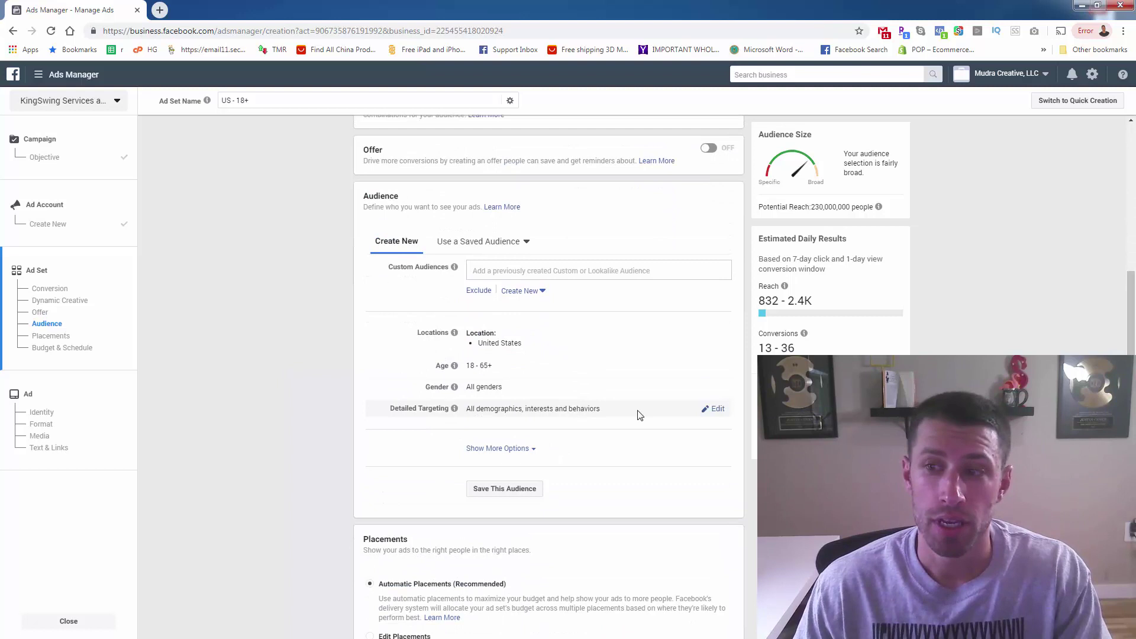
click(717, 409)
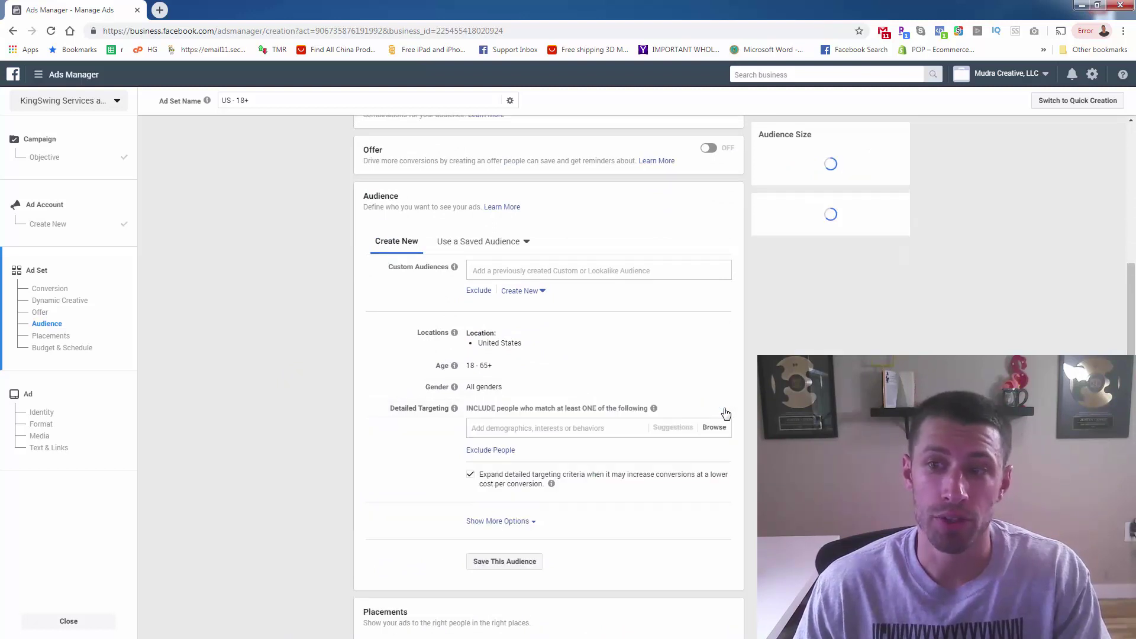
click(606, 430)
click(432, 432)
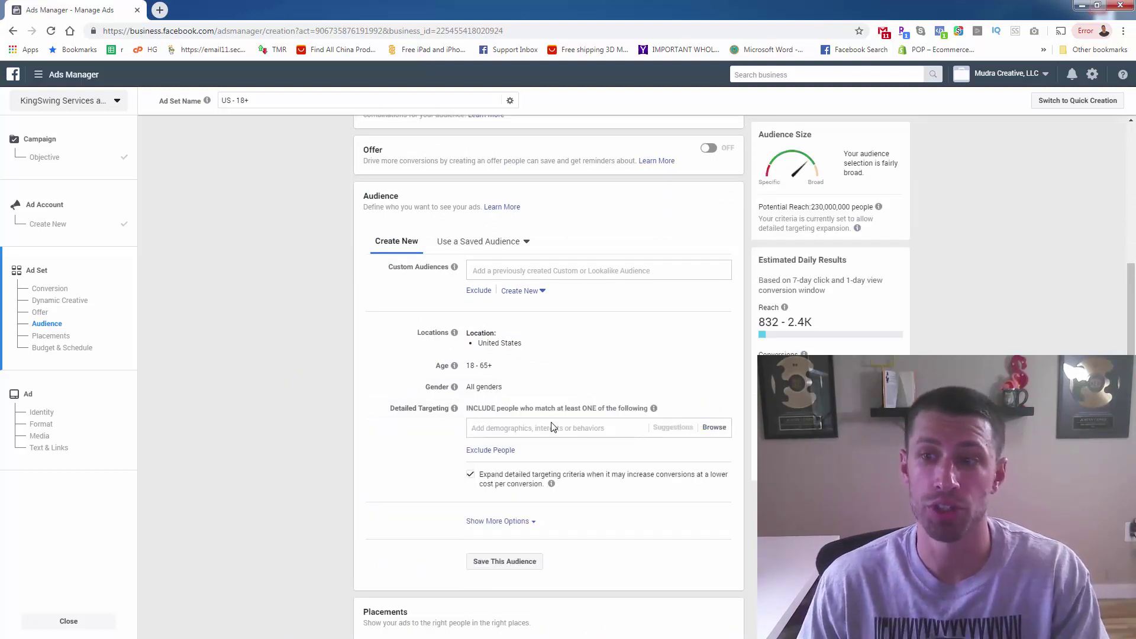
click(472, 475)
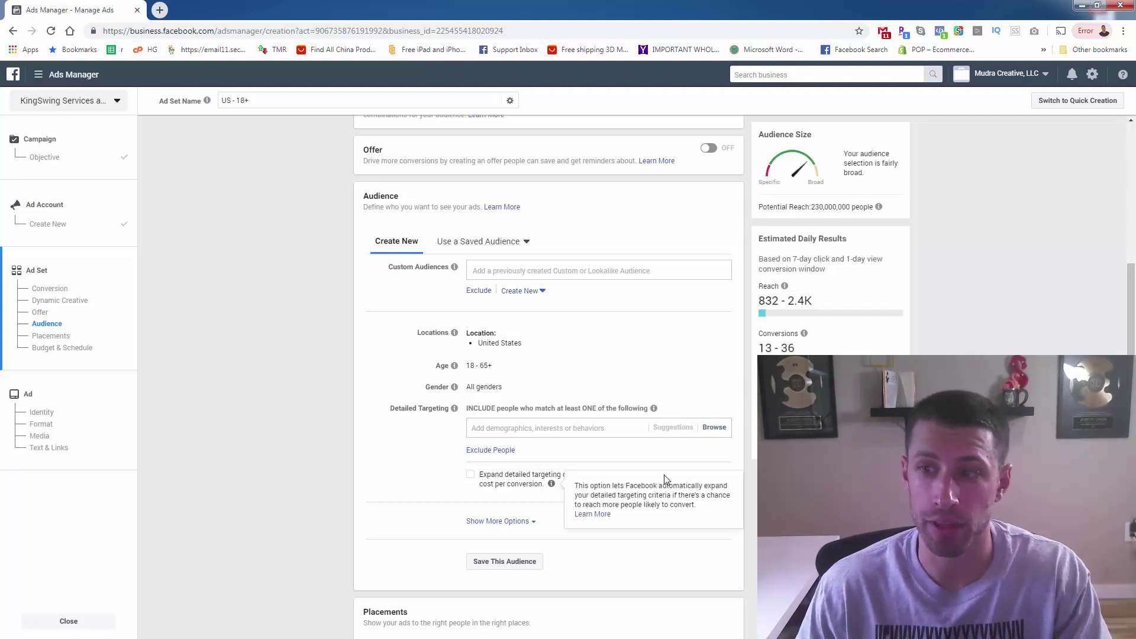
Search the Work job titles for "Teacher" and add Mathematics Teacher, Math Teacher, Yoga Teacher and Art Teacher to the detailed targeting.
click(716, 429)
click(550, 451)
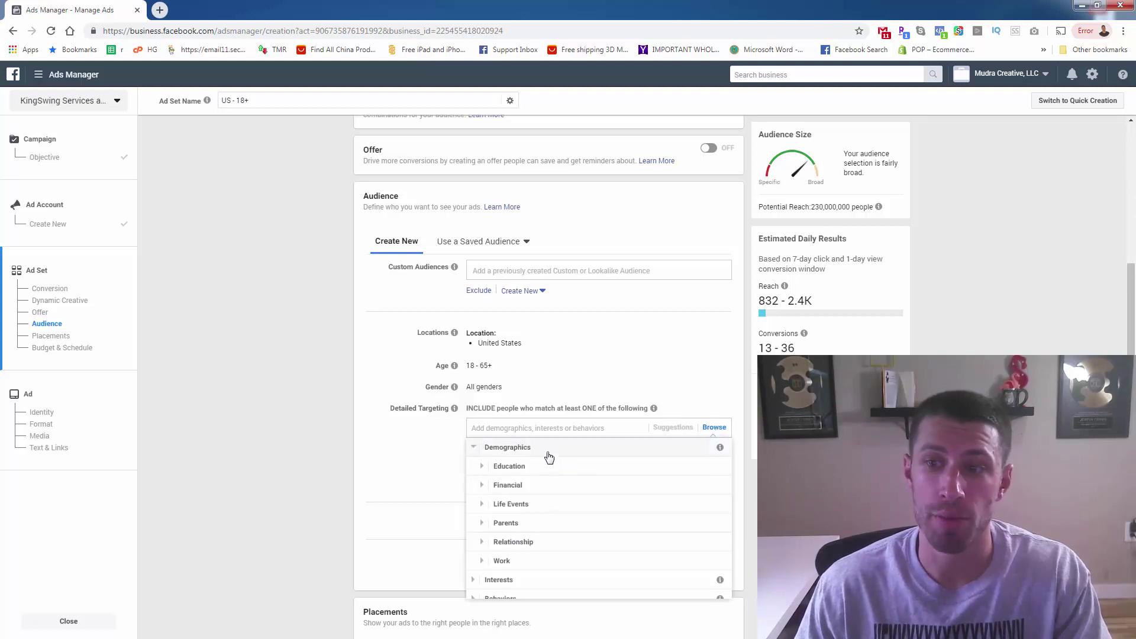
click(526, 561)
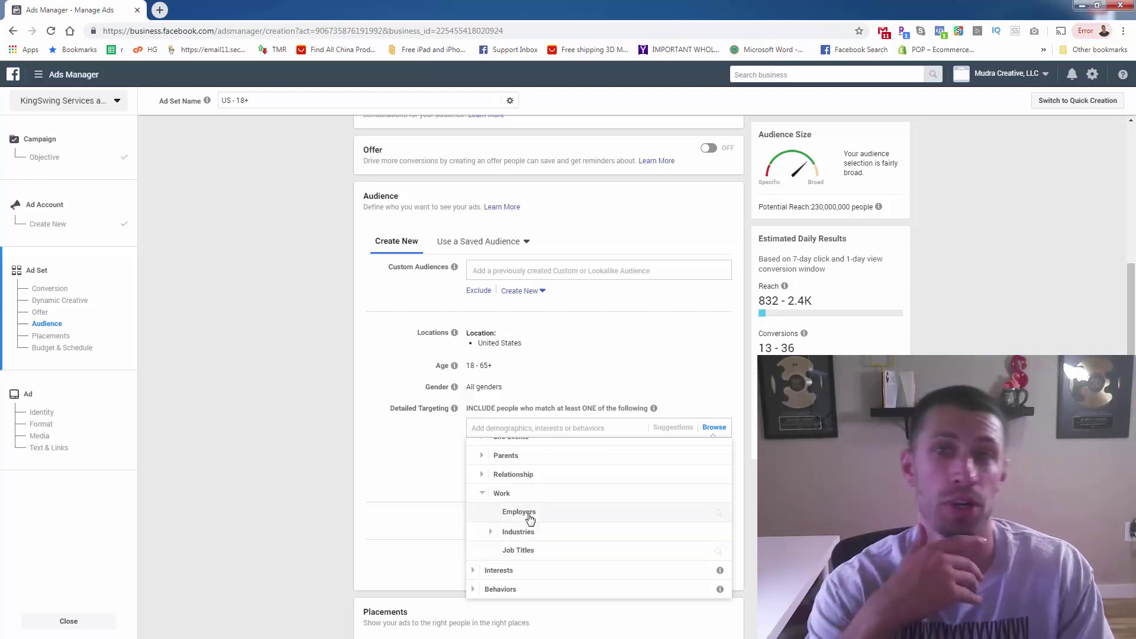
click(528, 550)
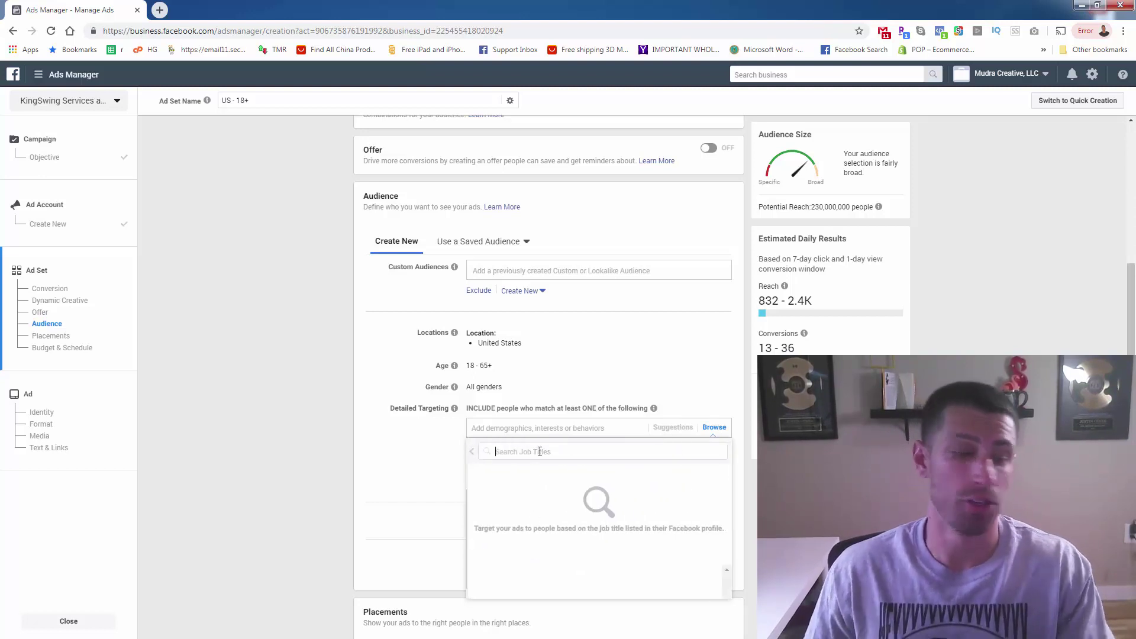
text(Teacher)
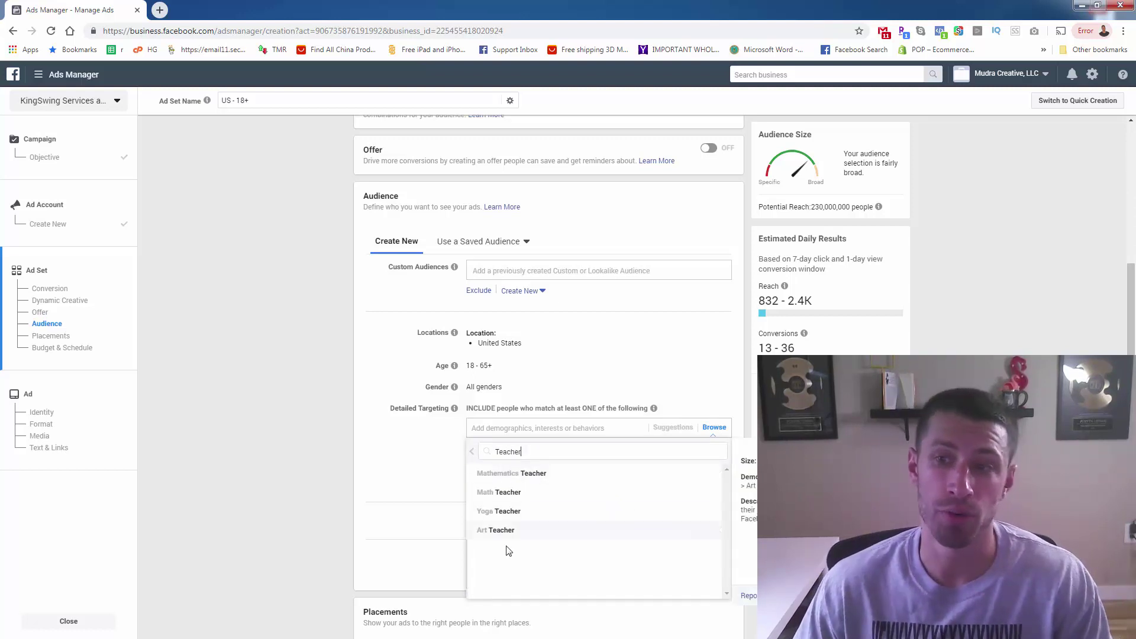
click(514, 478)
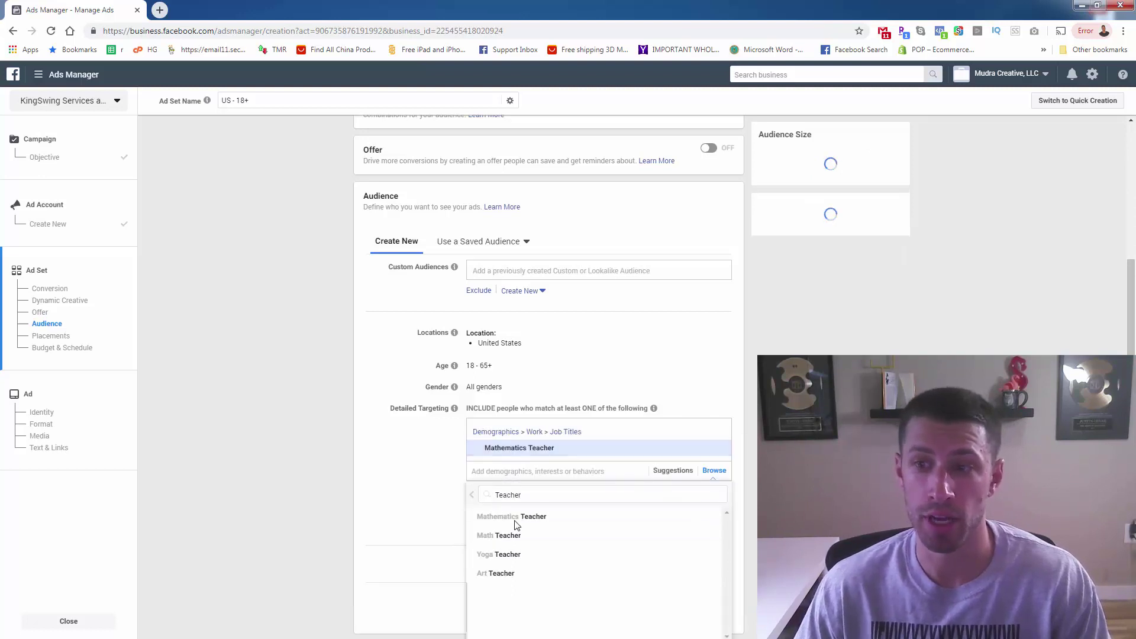
click(508, 535)
click(509, 570)
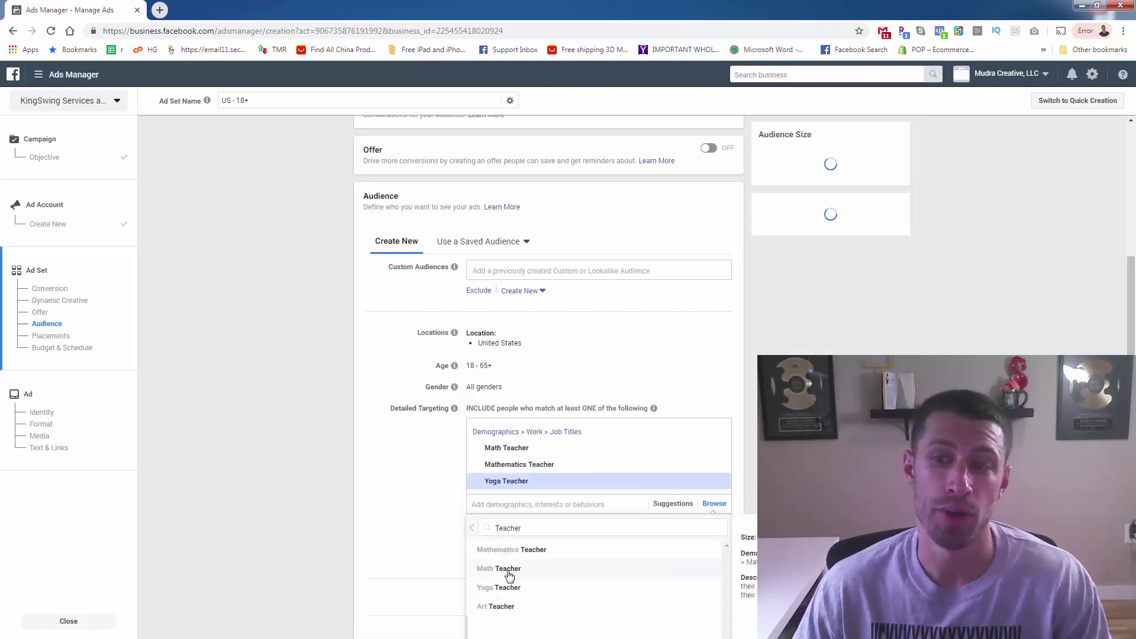
click(508, 607)
click(388, 517)
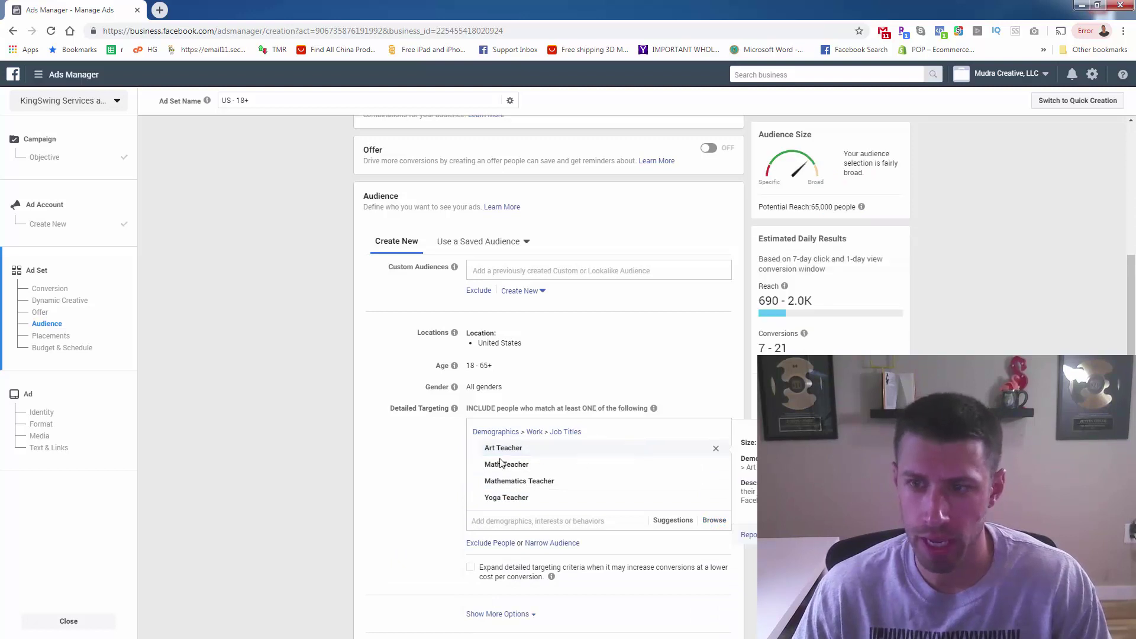
Look through the targeting suggestions related to the selected teacher job titles, checking the category of each one.
click(664, 520)
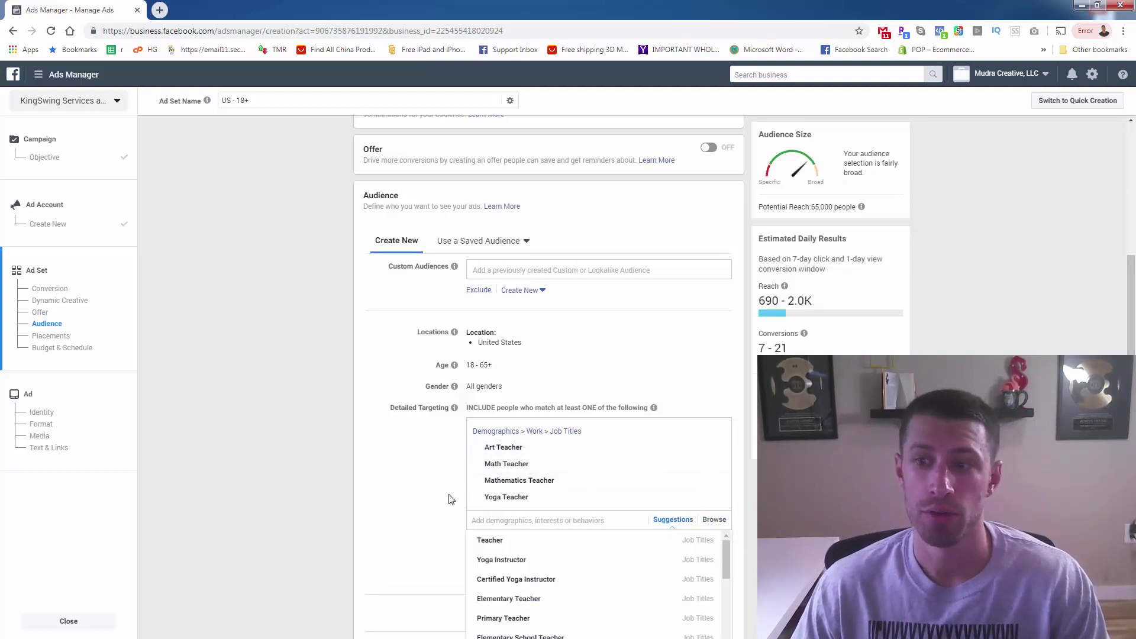
scroll(451, 497, down, 2)
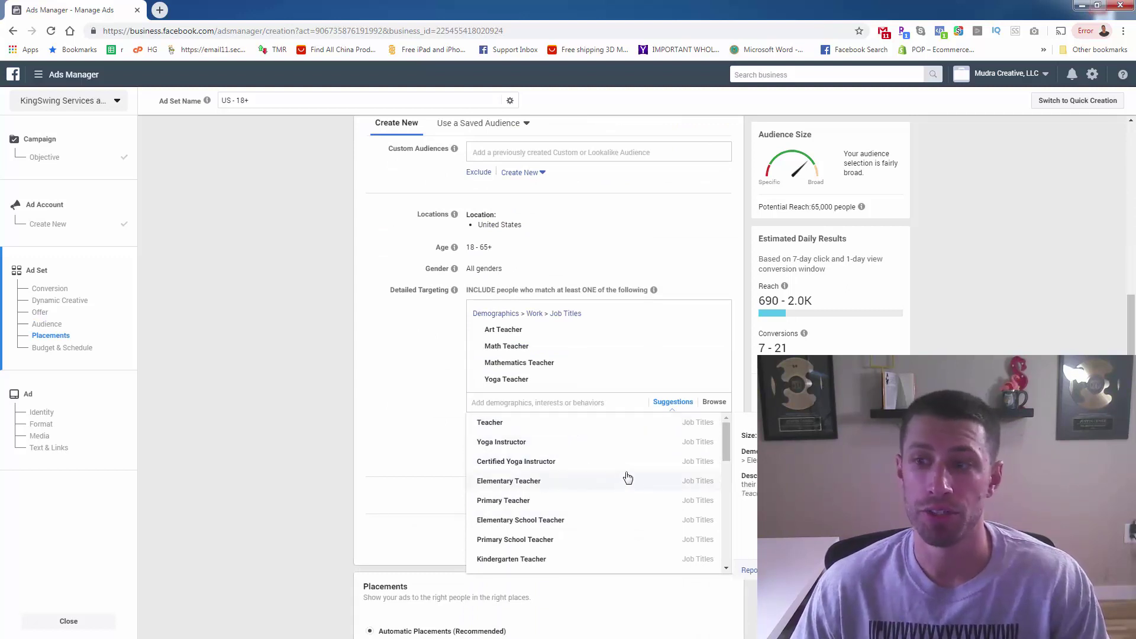
scroll(696, 468, down, 2)
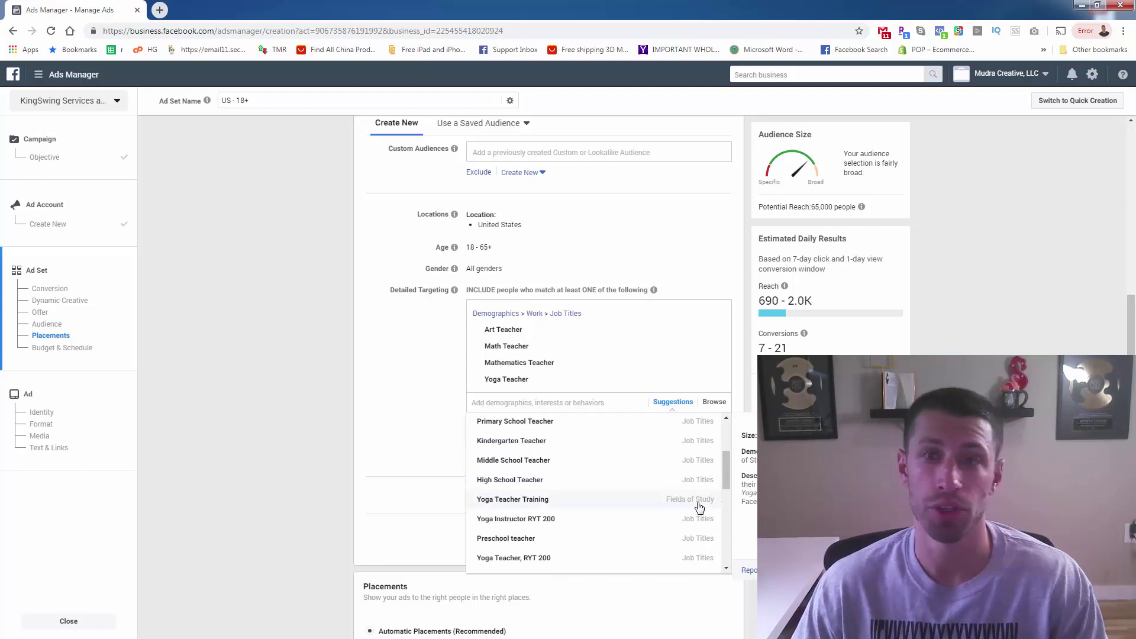
scroll(693, 501, down, 2)
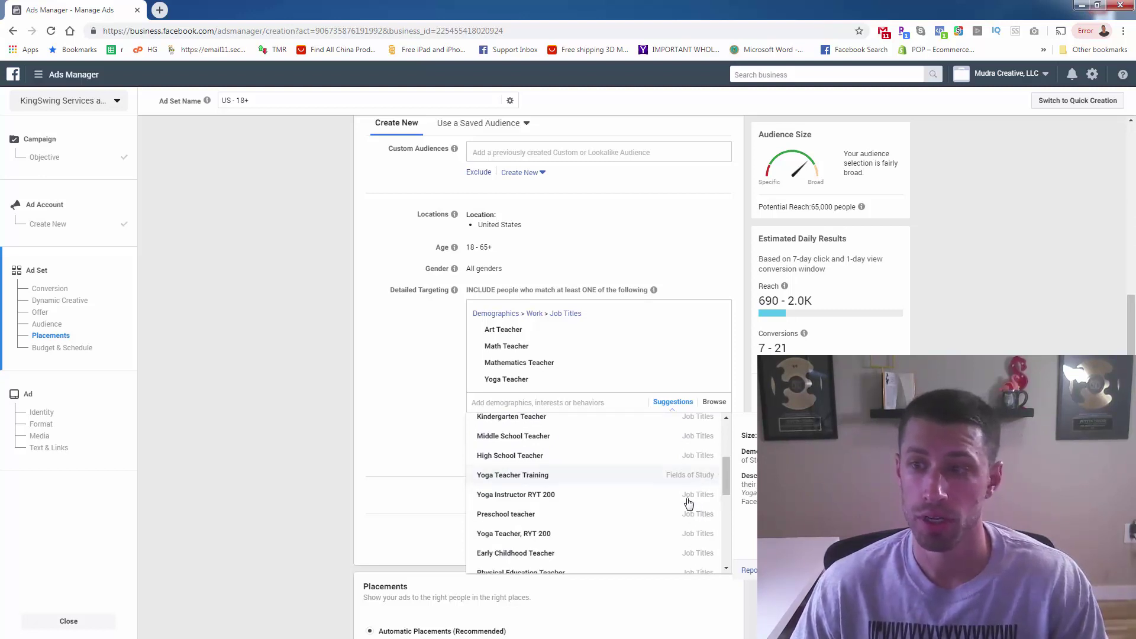
scroll(651, 497, down, 3)
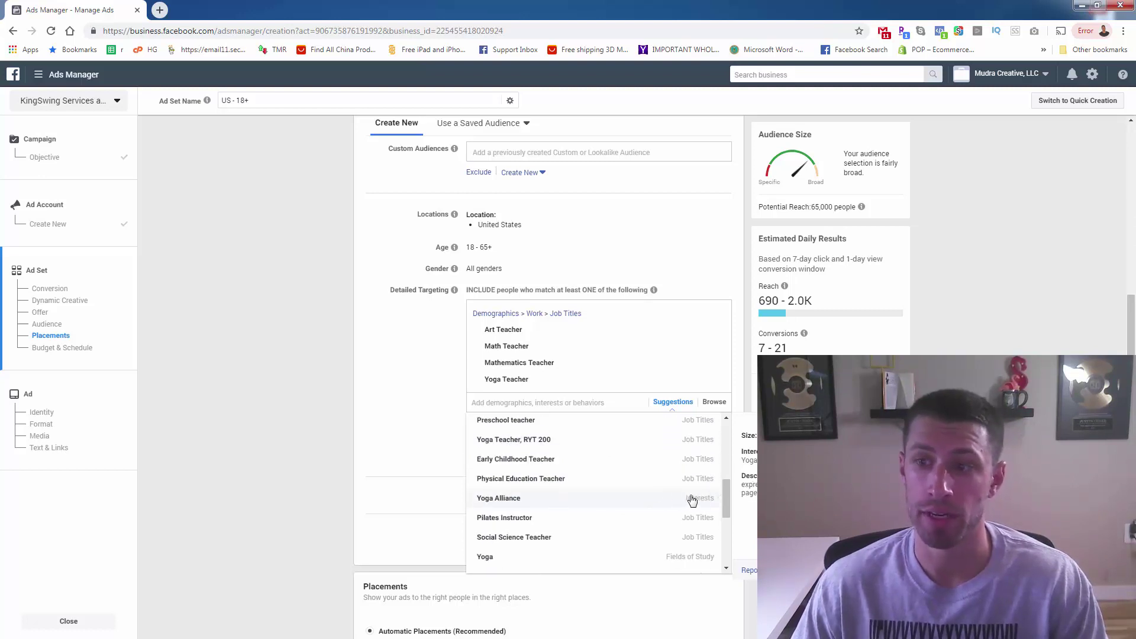
scroll(701, 502, down, 3)
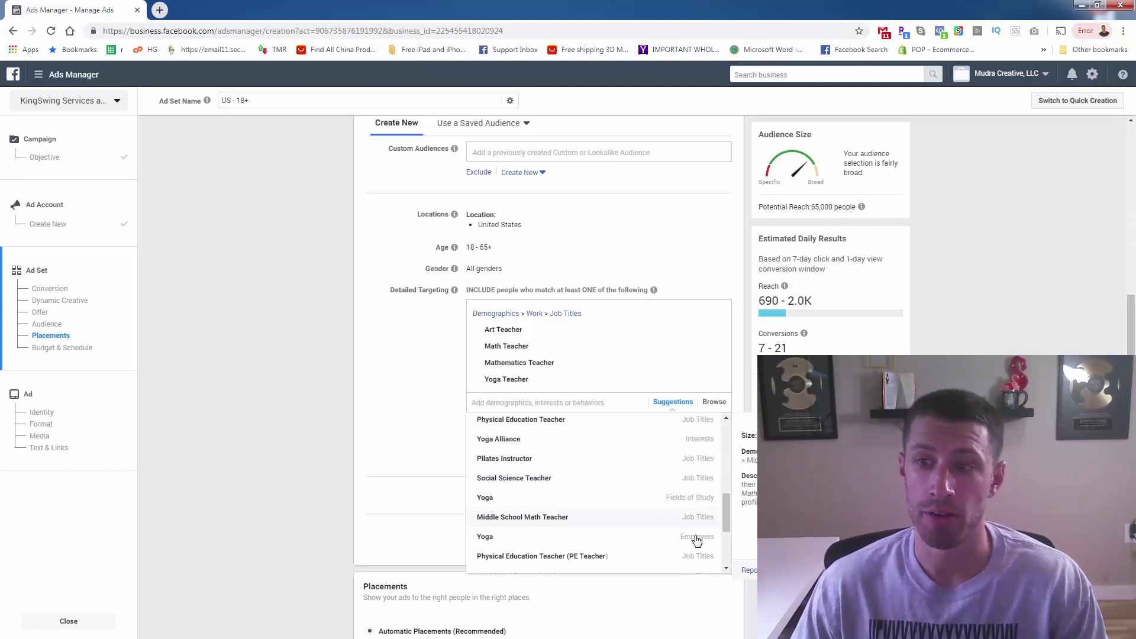
scroll(694, 519, up, 3)
scroll(693, 519, up, 2)
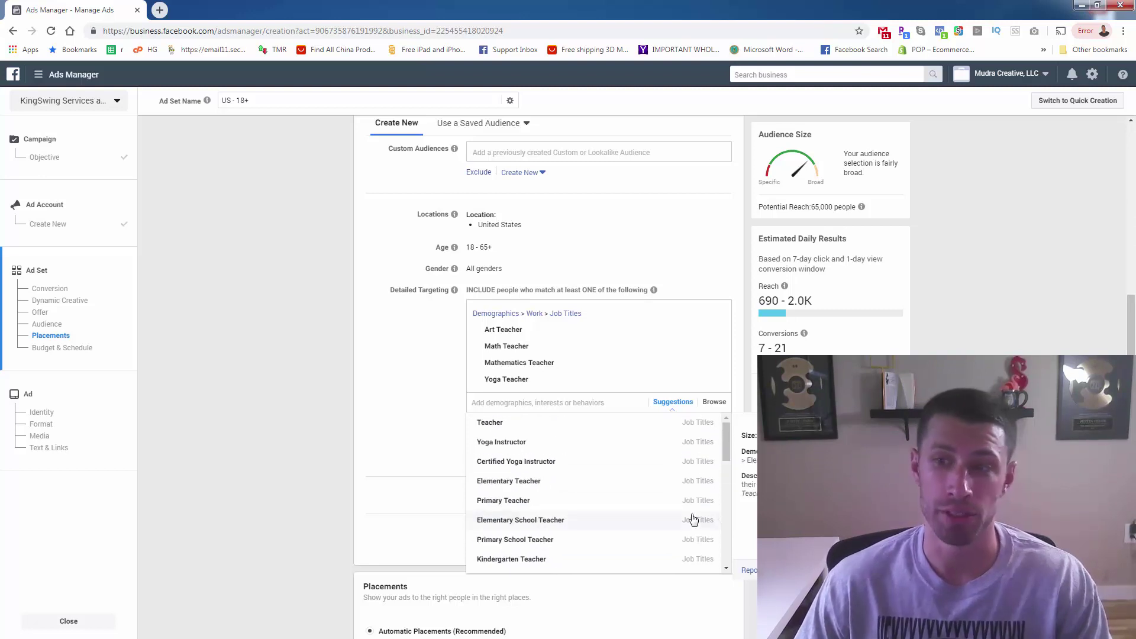
Add the suggested job titles Teacher, Elementary Teacher, Primary Teacher, Primary School Teacher and Elementary School Teacher, and check the audience's potential reach.
click(528, 425)
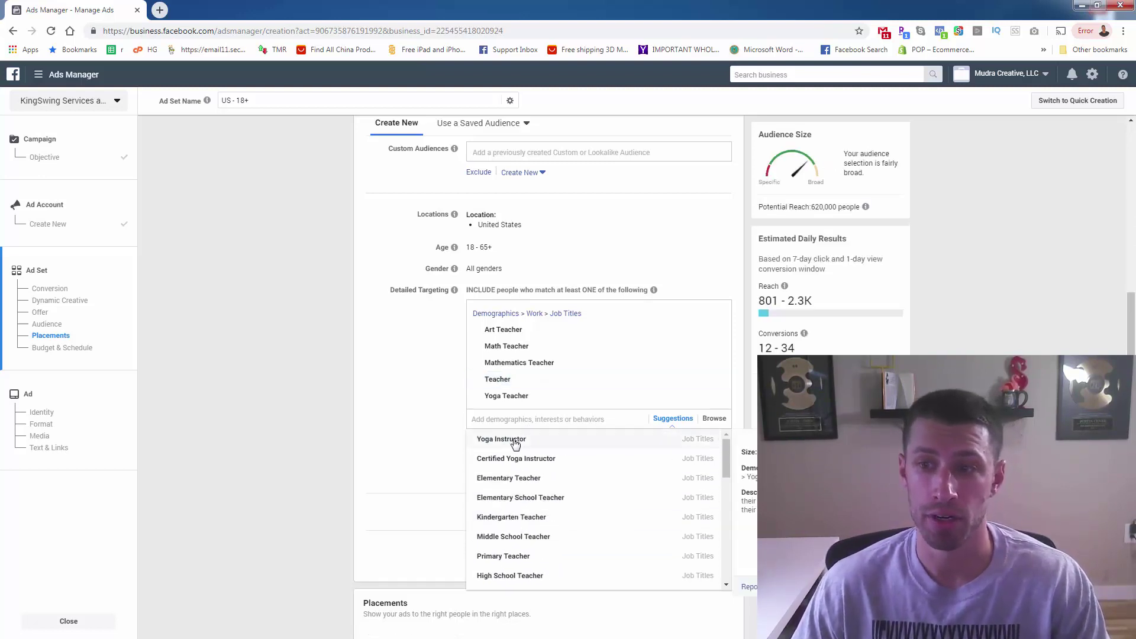
click(512, 477)
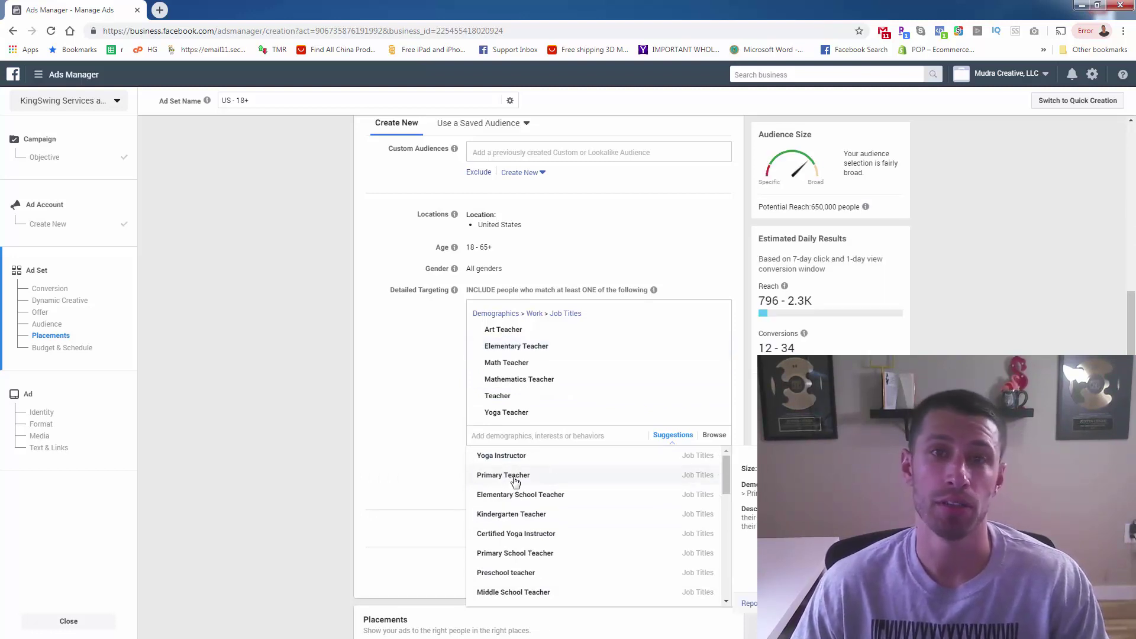
click(515, 480)
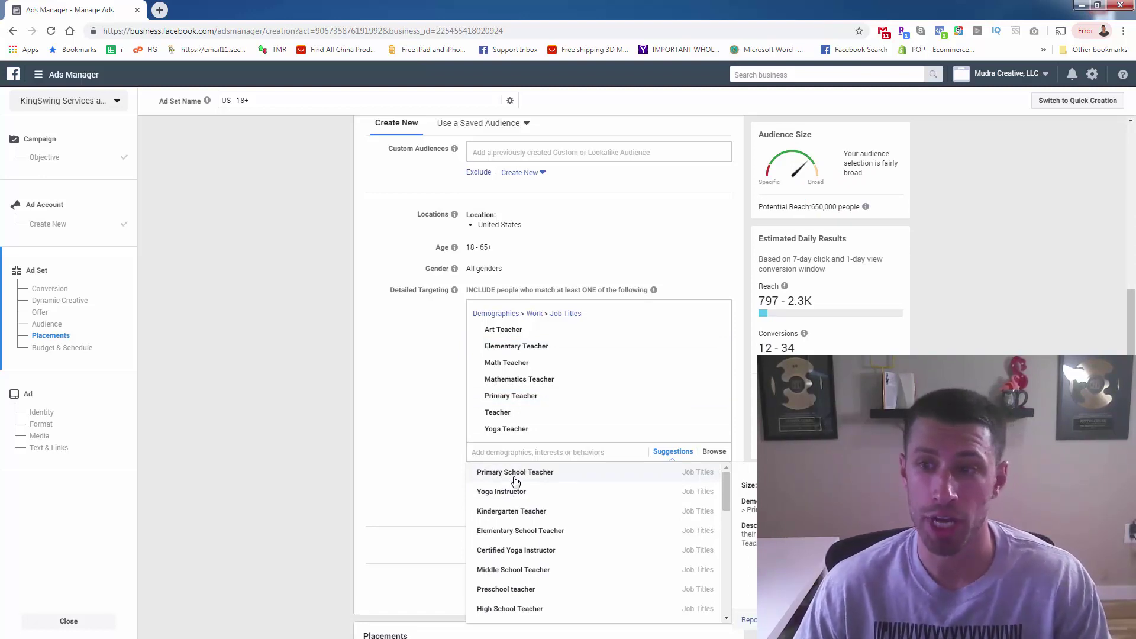
click(520, 473)
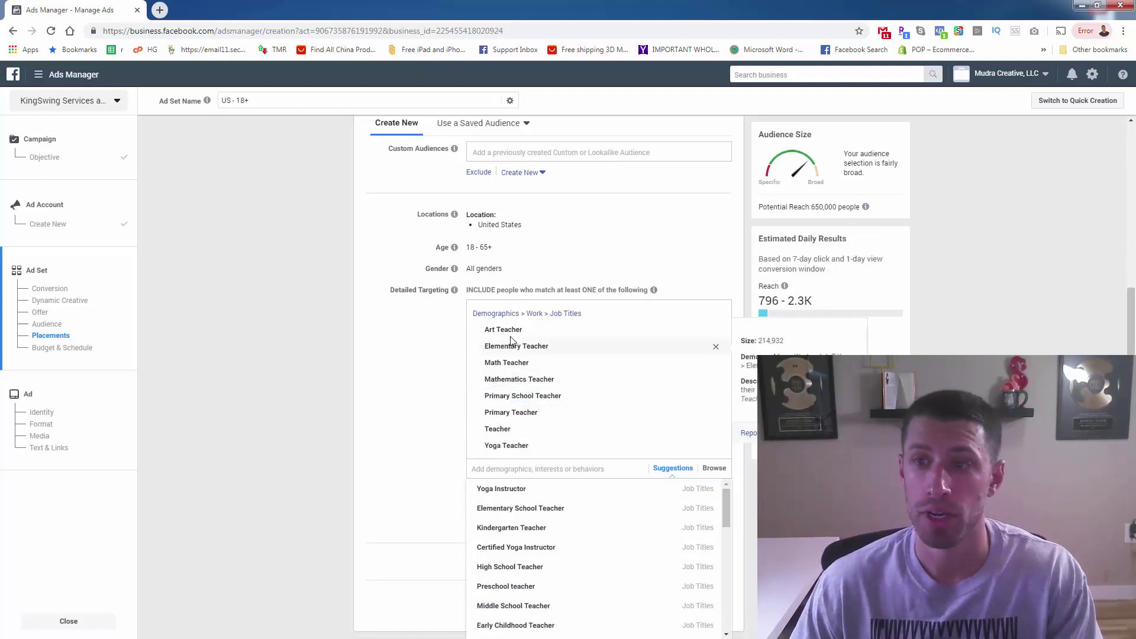
click(514, 507)
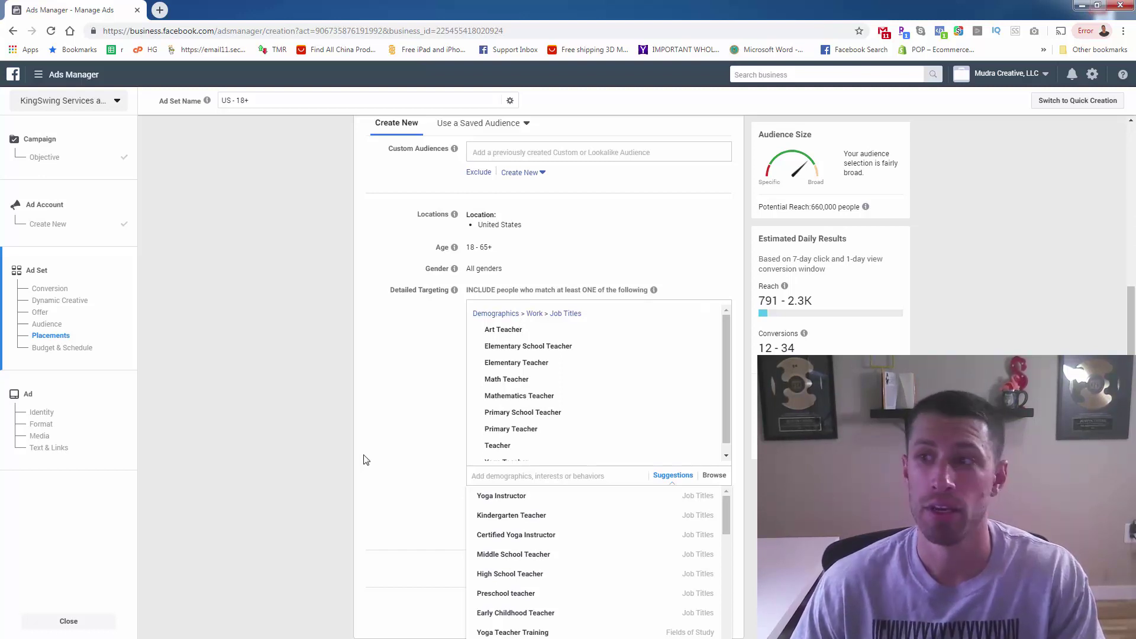
drag(812, 207, 860, 207)
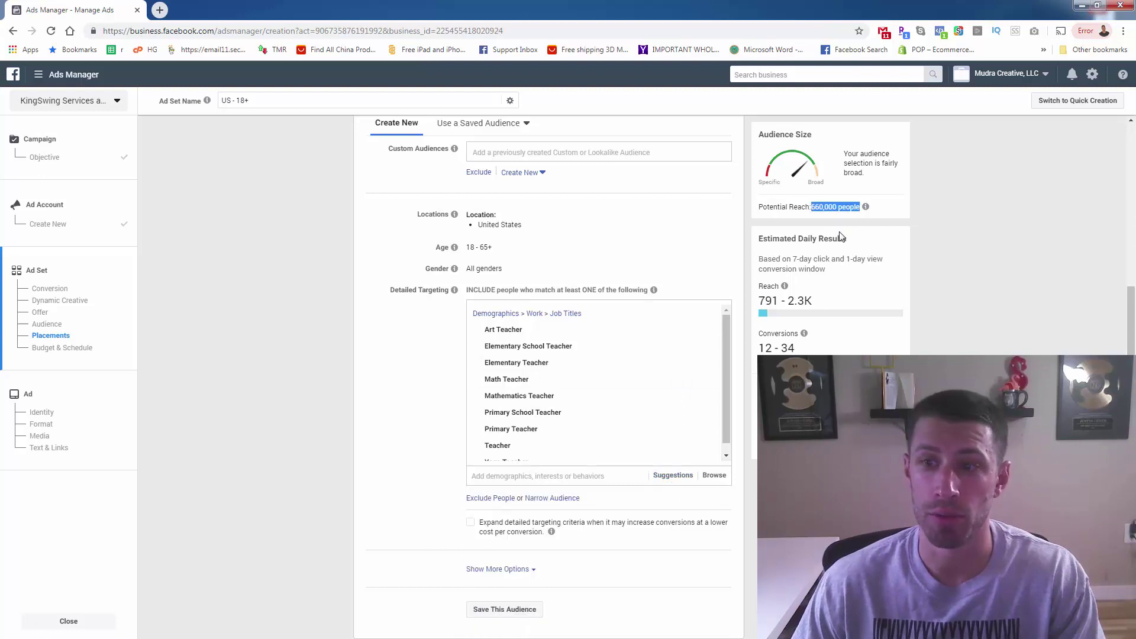
Add the suggested job titles Kindergarten Teacher, Preschool teacher and Early Childhood Teacher to the detailed targeting.
click(673, 476)
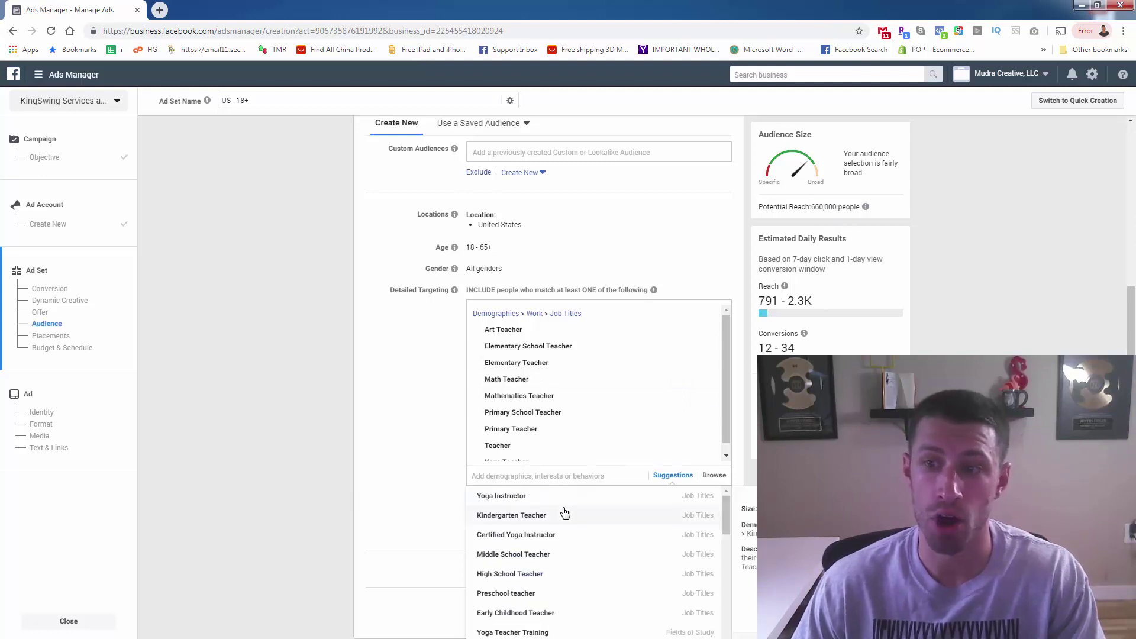
click(515, 517)
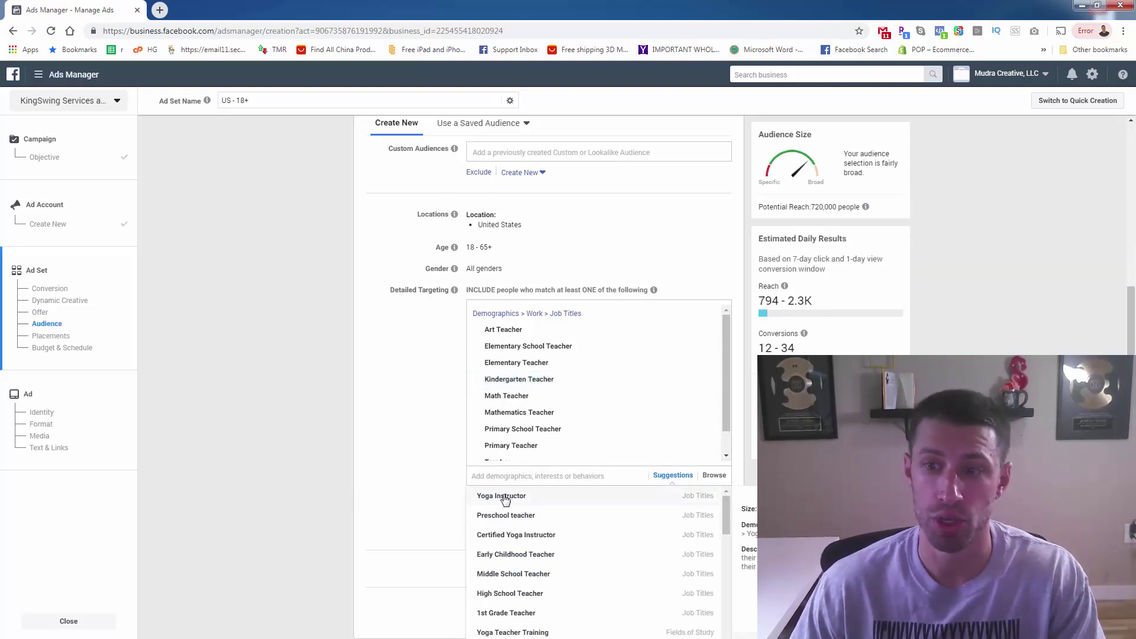
click(504, 516)
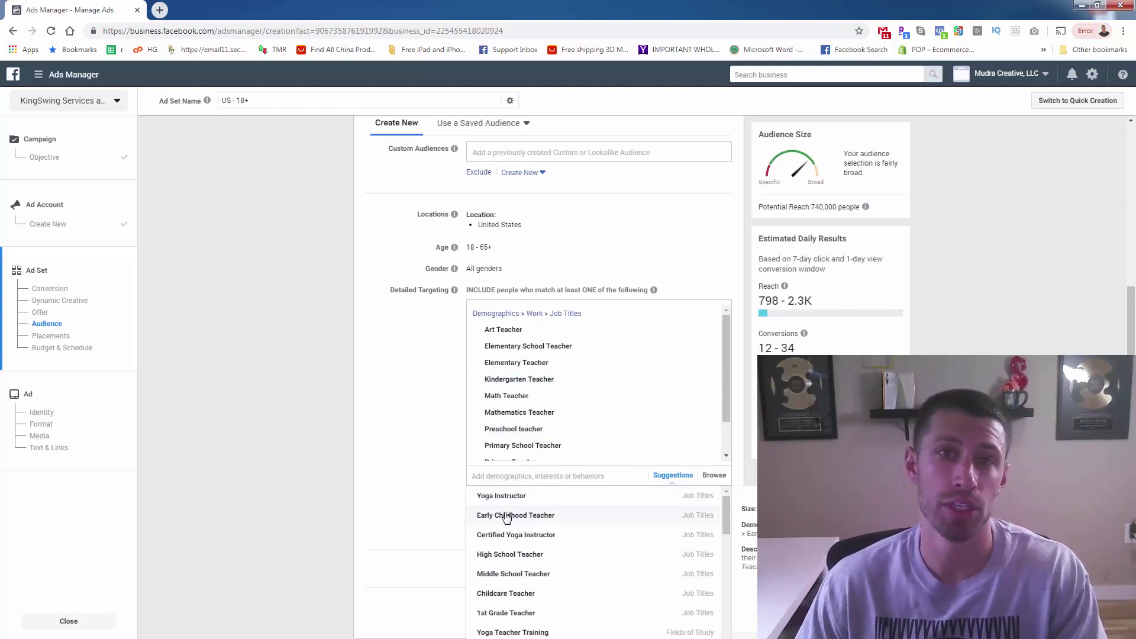
click(505, 514)
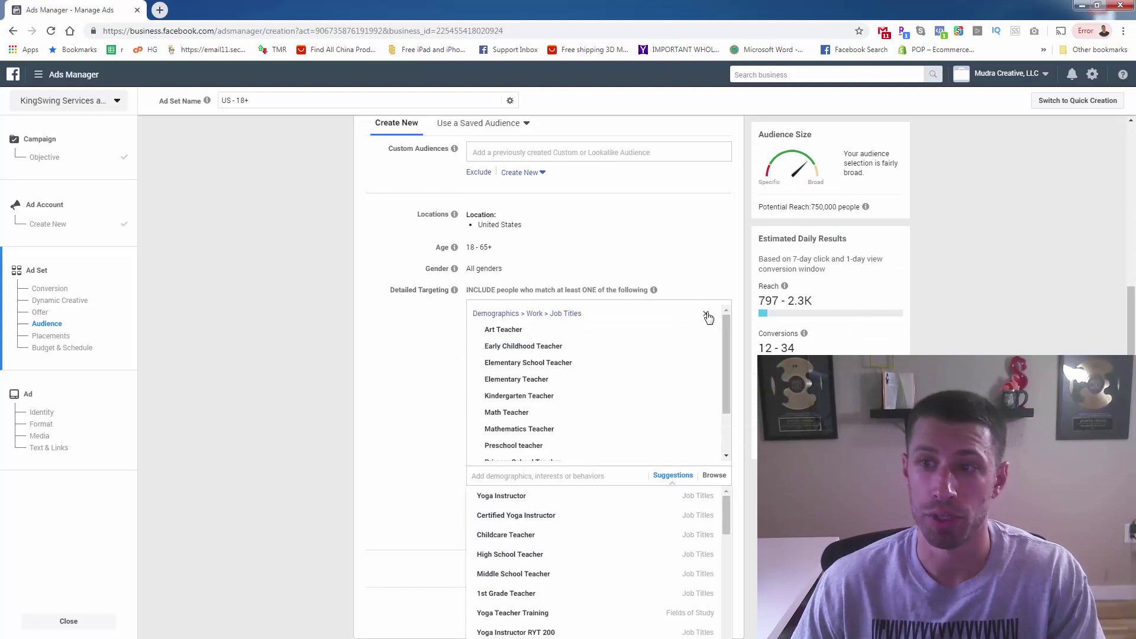
Remove all selected job titles from the detailed targeting and reopen the list of targeting categories.
click(709, 316)
click(714, 308)
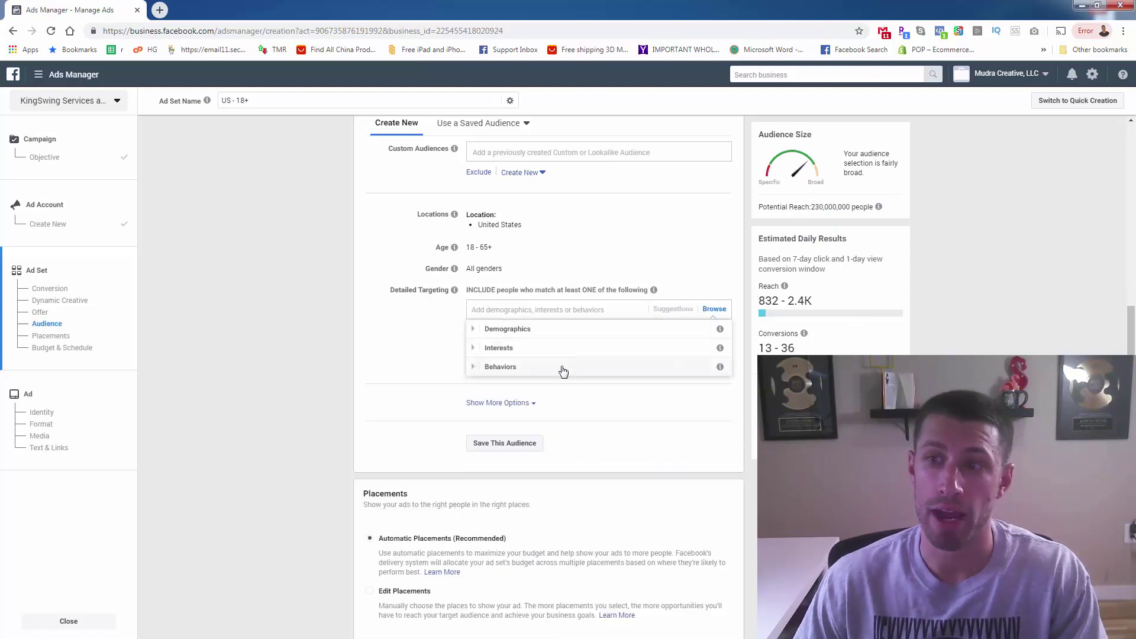
Examine the industries available under the Work demographics in the detailed targeting categories, and collapse the Industries list.
click(536, 335)
click(503, 442)
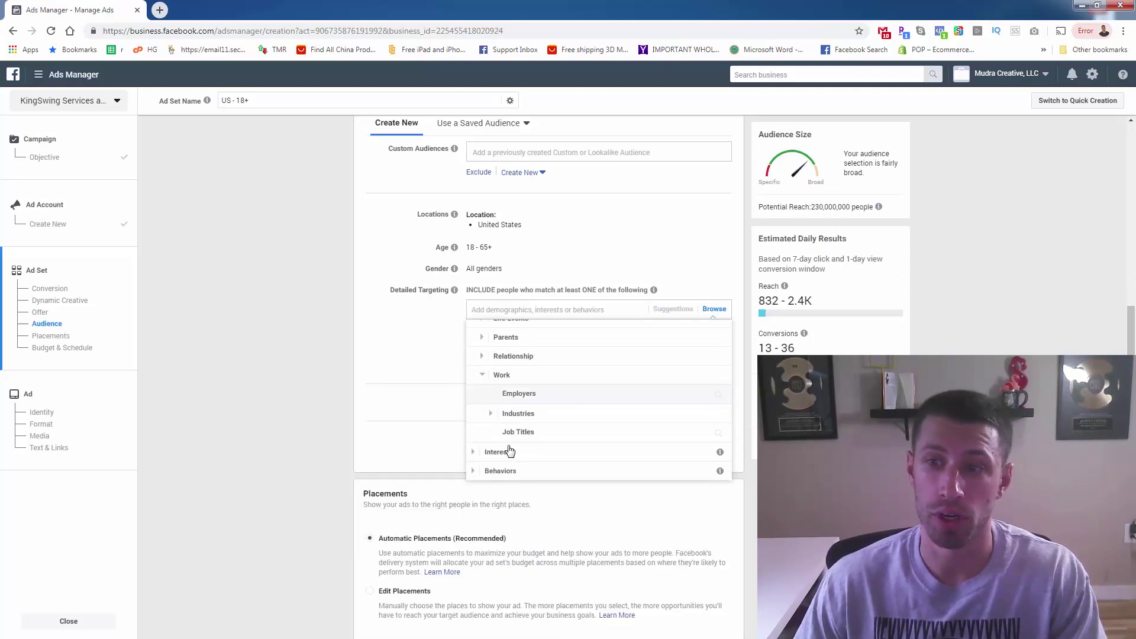
click(520, 418)
scroll(571, 379, down, 2)
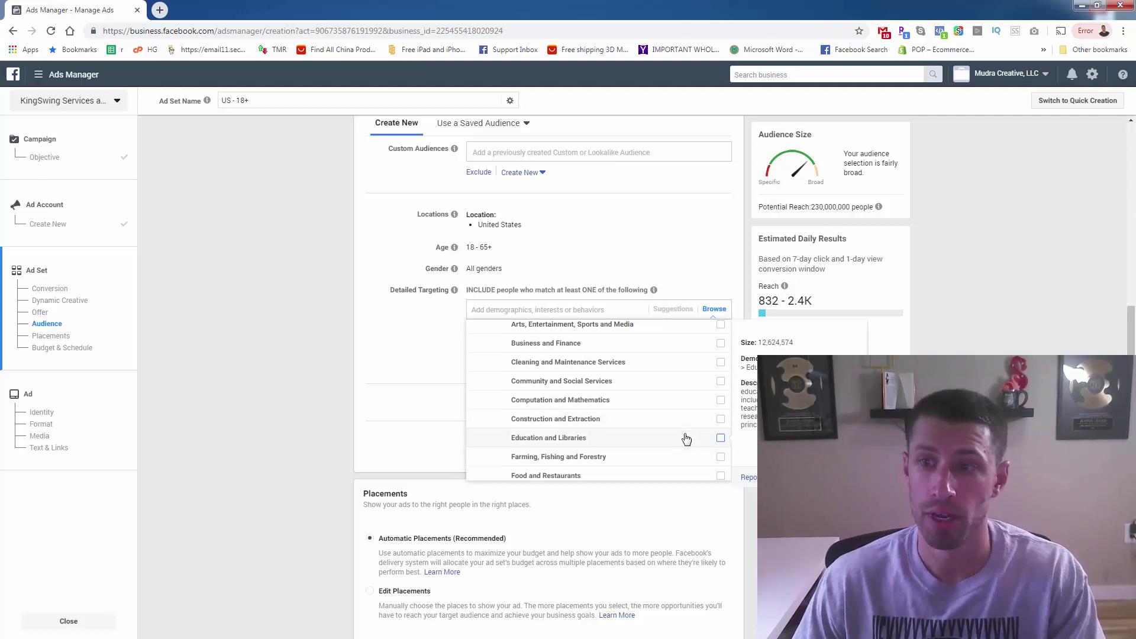
scroll(610, 438, down, 3)
scroll(604, 394, down, 3)
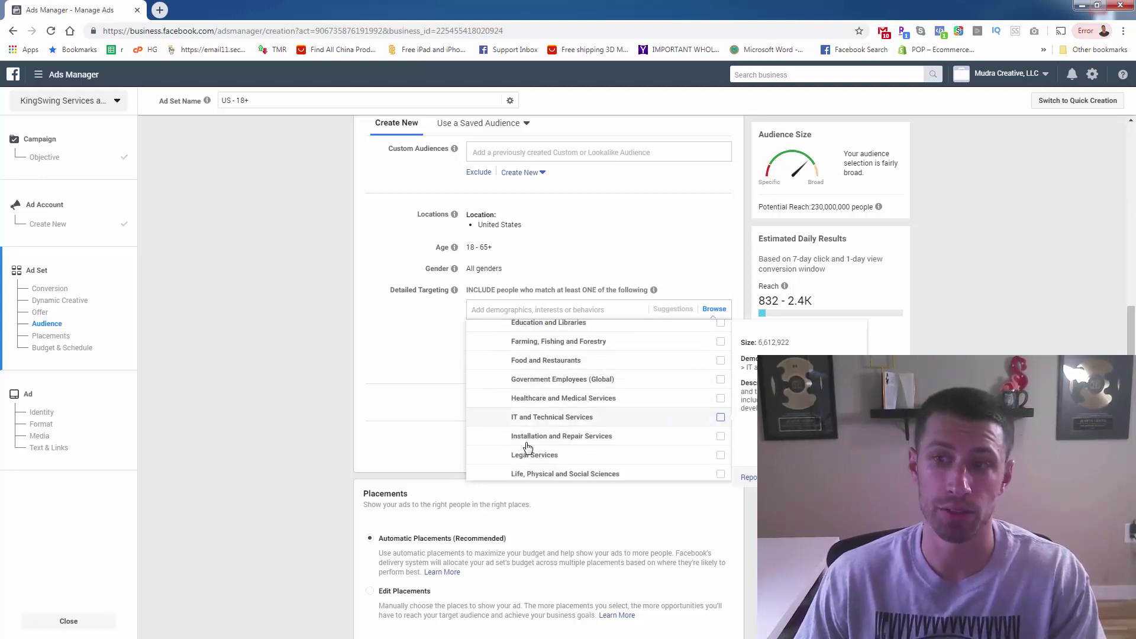
scroll(550, 390, down, 2)
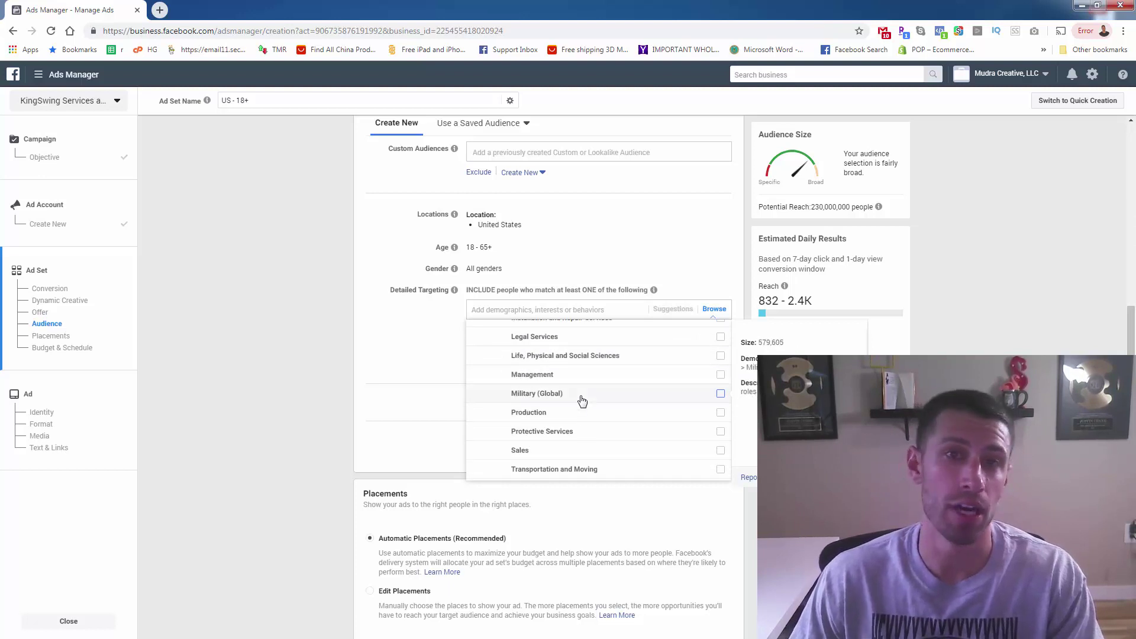
scroll(586, 402, up, 9)
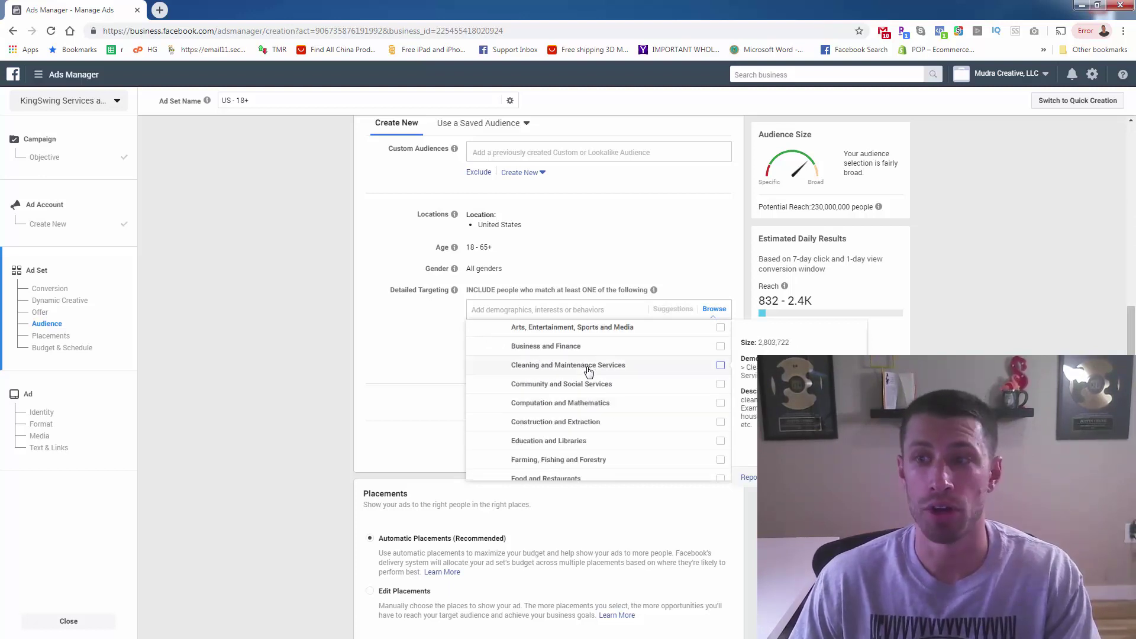
scroll(429, 364, up, 2)
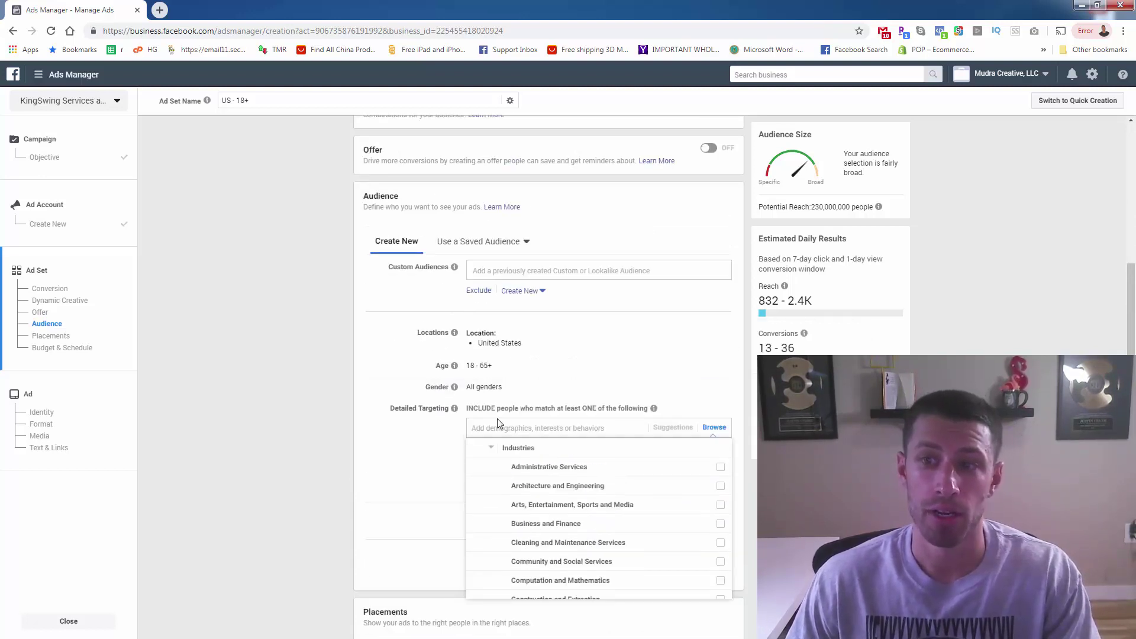
click(492, 448)
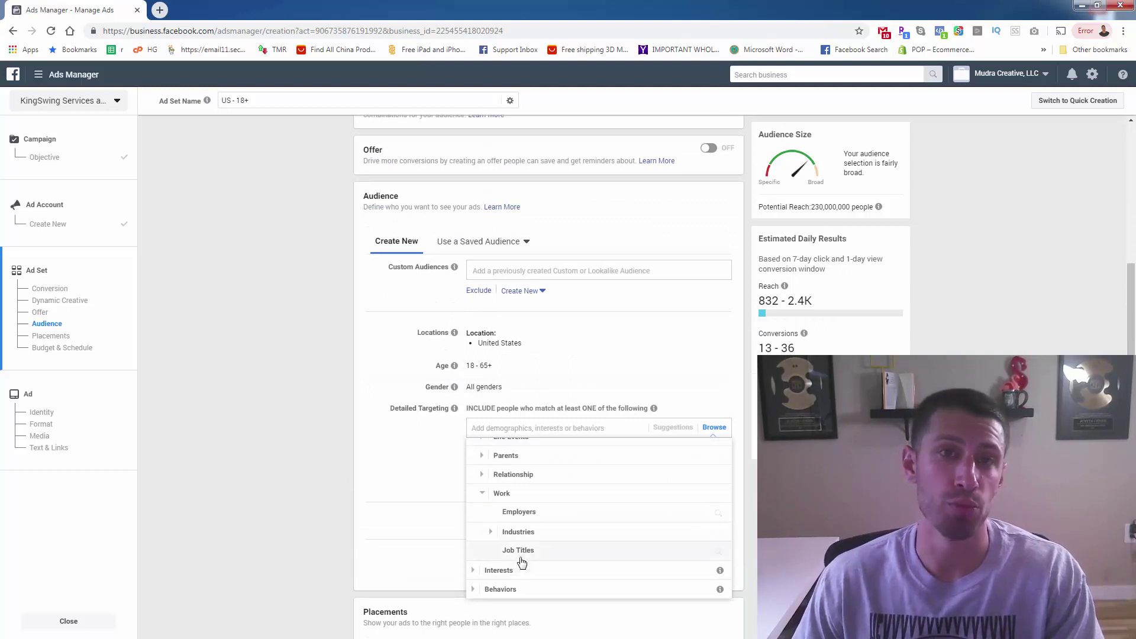